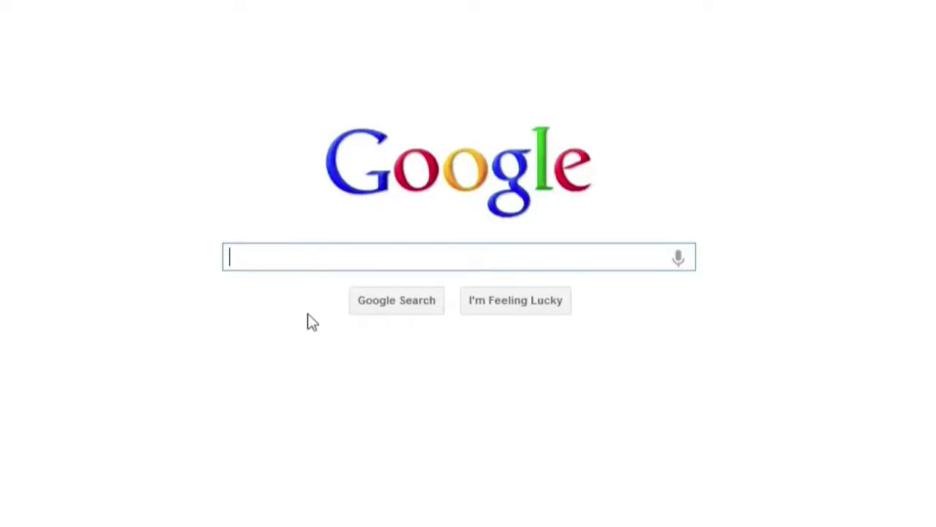
# - Enter "ipod" in Google and view the suggestions with each of the letters a, b, c and d added after it
pyautogui.write('ipod')
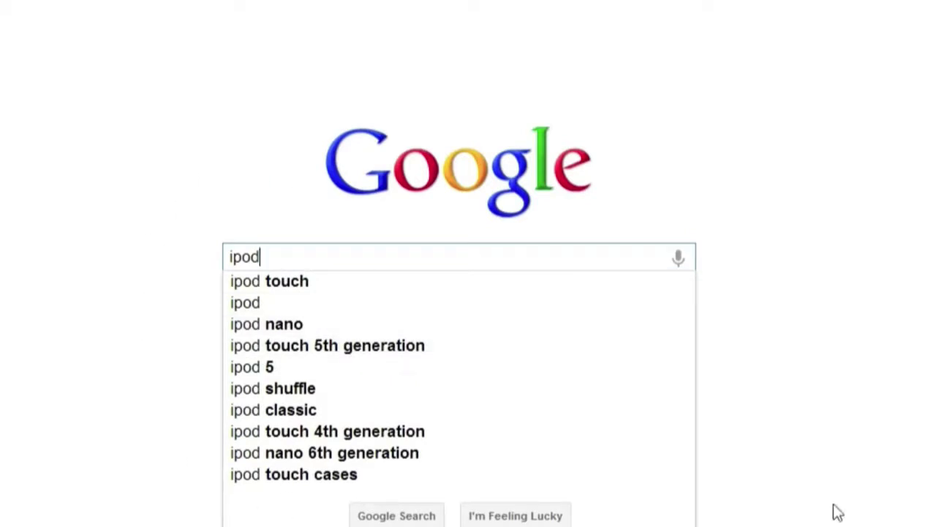
pyautogui.write(' a')
pyautogui.press('BackSpace')
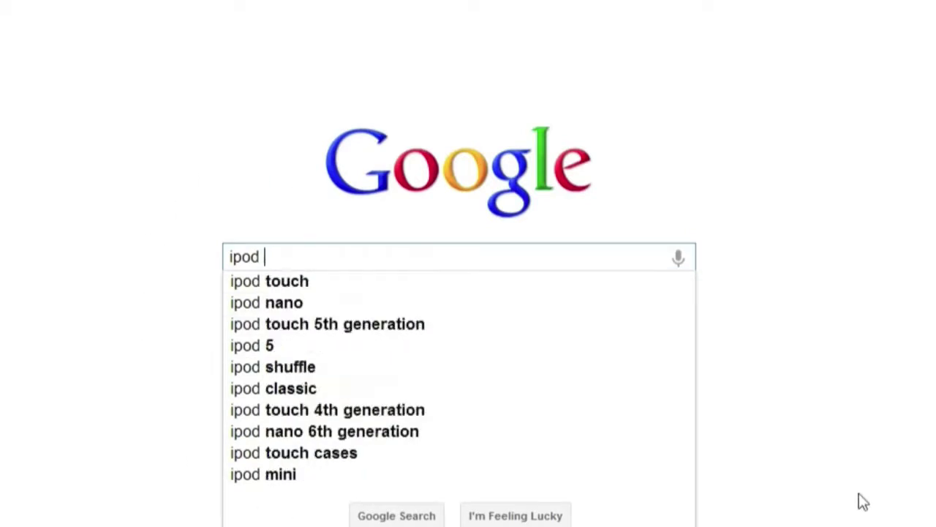
pyautogui.write('b')
pyautogui.press('BackSpace')
pyautogui.write('c')
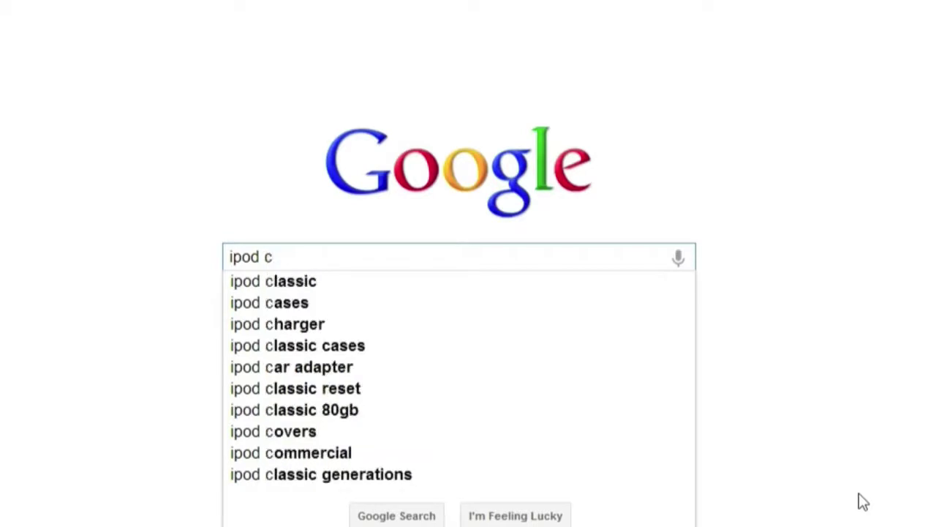
pyautogui.press('BackSpace')
pyautogui.write('d')
pyautogui.press('BackSpace')
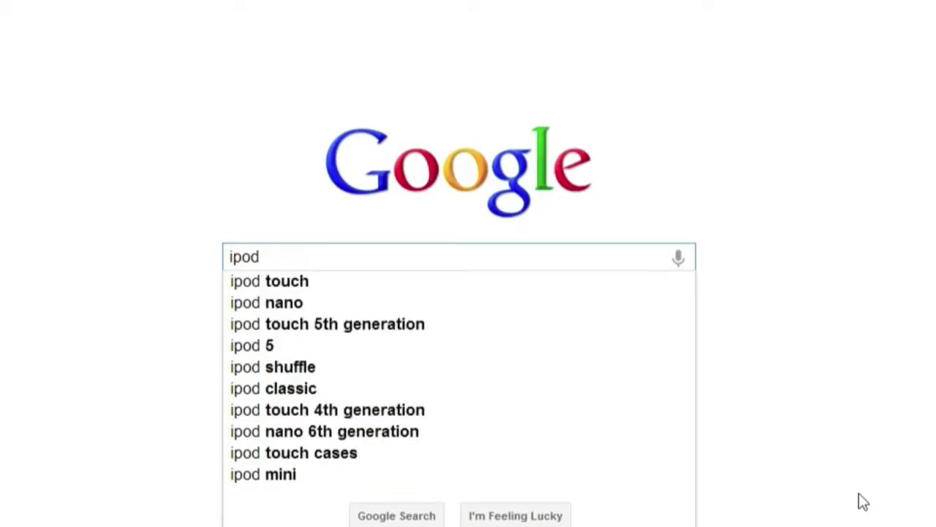
# - View the Google suggestions with each of the letters a, b and c placed in front of "ipod"
pyautogui.press('BackSpace')
pyautogui.press('Left')
pyautogui.press('Left')
pyautogui.press('Left')
pyautogui.press('Left')
pyautogui.write('a')
pyautogui.press('BackSpace')
pyautogui.write('b')
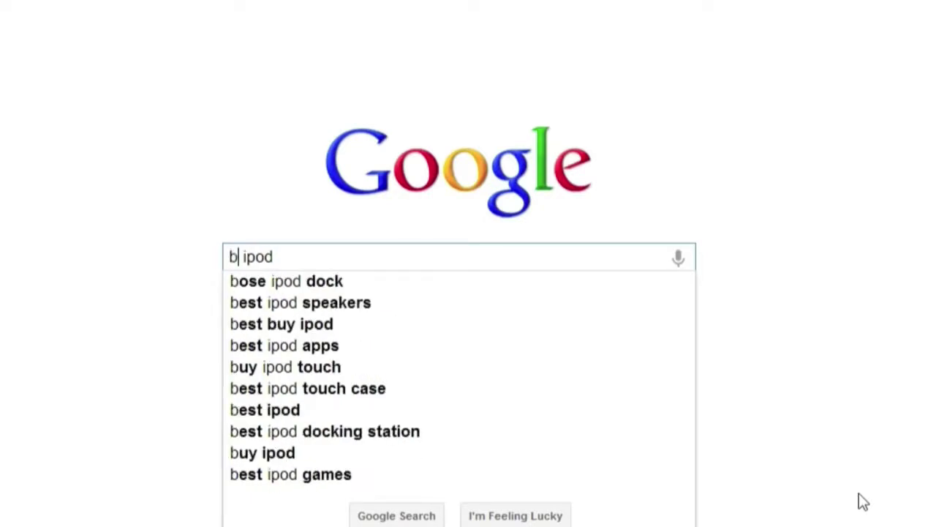
pyautogui.press('BackSpace')
pyautogui.write('c')
pyautogui.press('BackSpace')
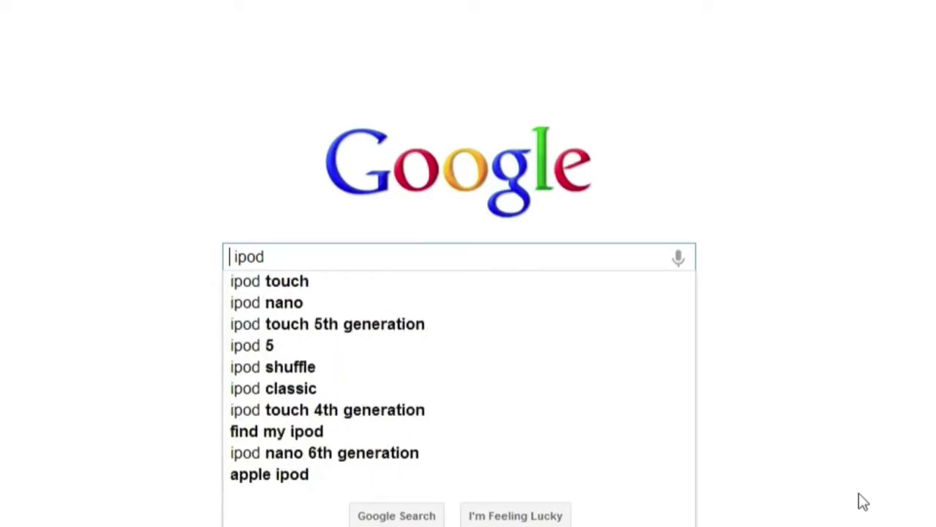
# - Replace the Google query with "How to X ipod"
pyautogui.click(442, 250)
pyautogui.hotkey('ctrl', 'a')
pyautogui.press('BackSpace')
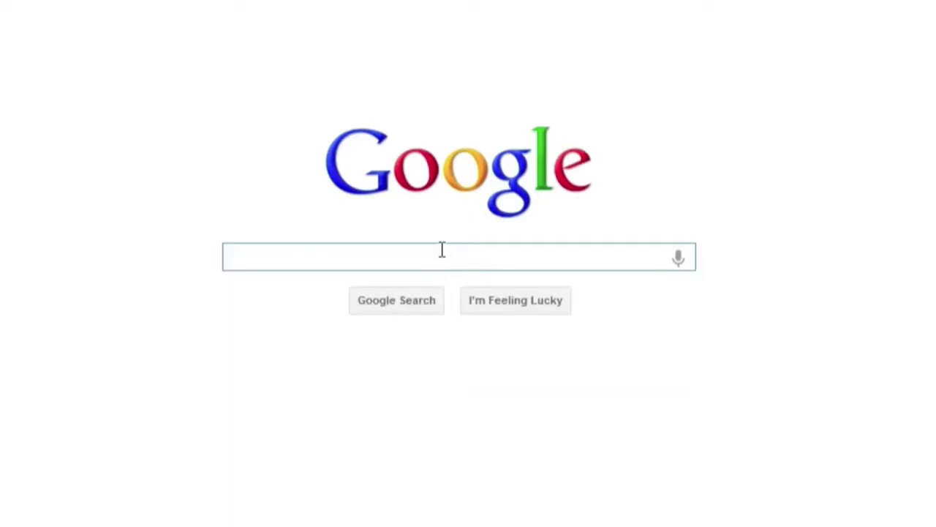
pyautogui.write('How t')
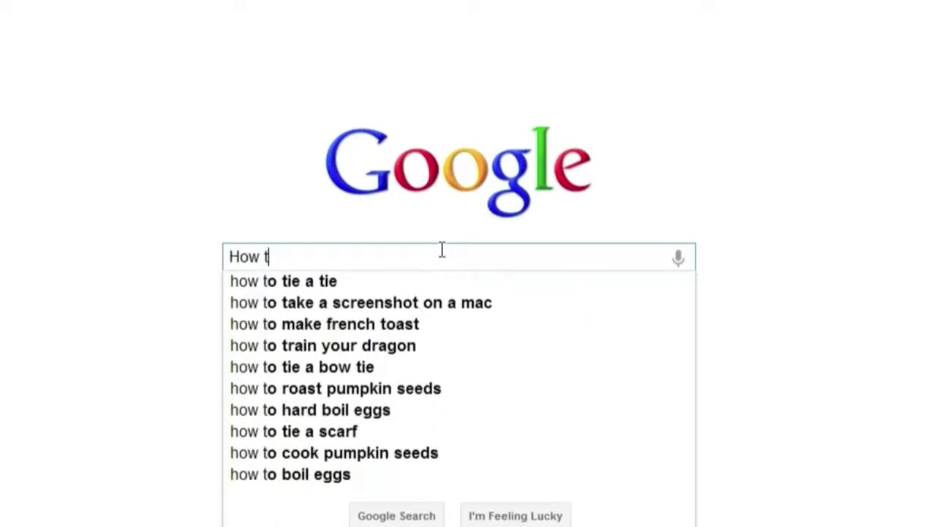
pyautogui.write('o X ipod')
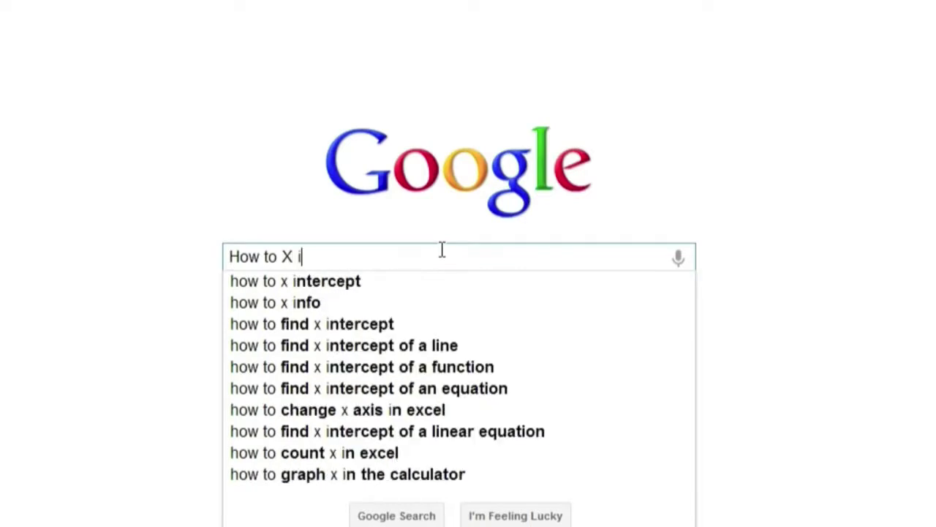
# - Substitute a, b, c and d in turn for the X in "How to X ipod" and view the suggestions
pyautogui.click(293, 256)
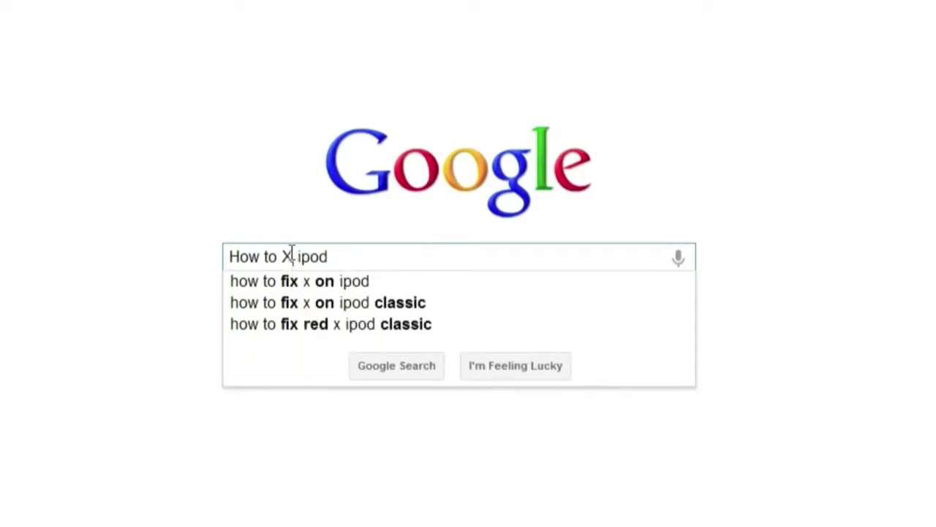
pyautogui.press('BackSpace')
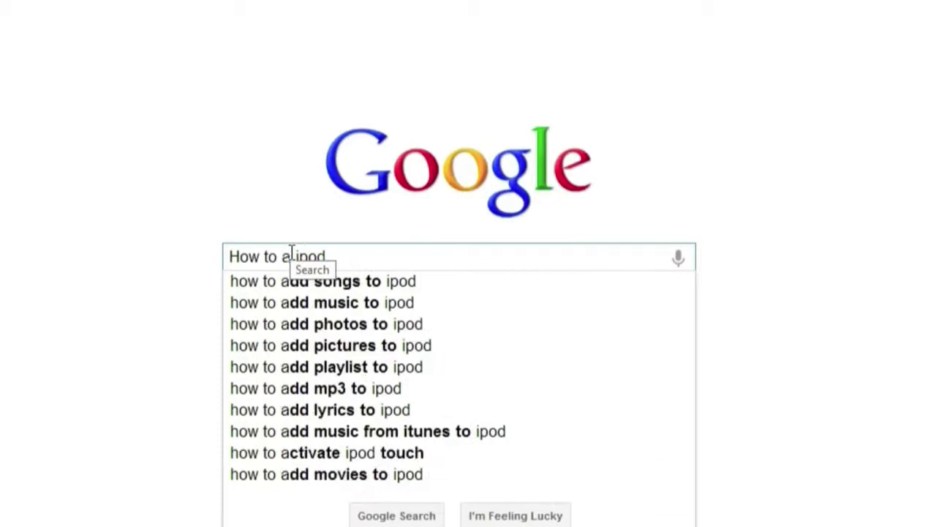
pyautogui.write('b')
pyautogui.press('BackSpace')
pyautogui.write('c')
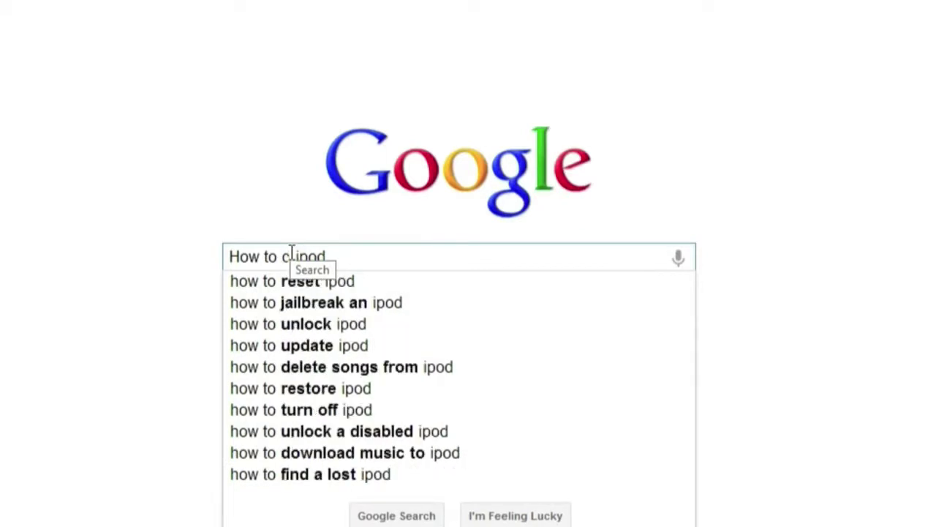
pyautogui.press('BackSpace')
pyautogui.write('d')
pyautogui.press('BackSpace')
pyautogui.doubleClick(300, 256)
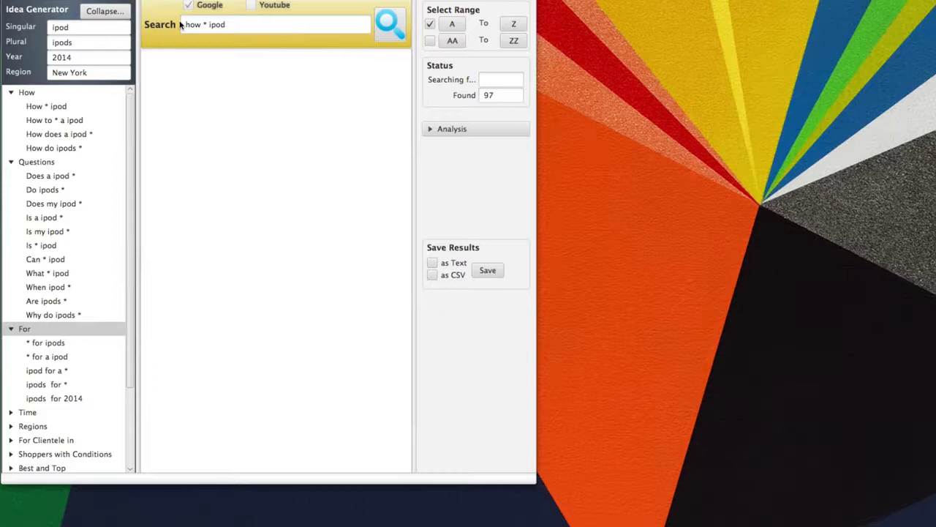
# - In the keyword tool, run an A to Z search for "how *", look through the phrases and stop the search
pyautogui.click(336, 28)
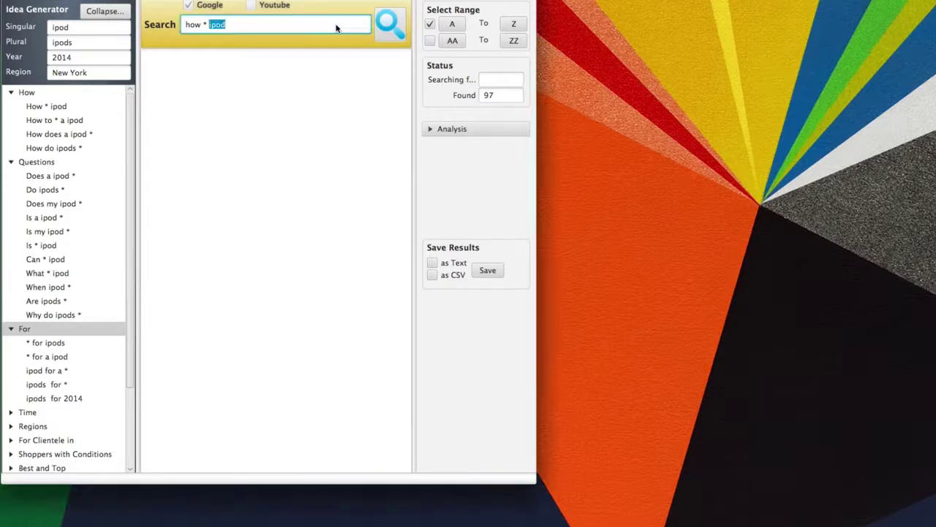
pyautogui.write('how')
pyautogui.click(388, 22)
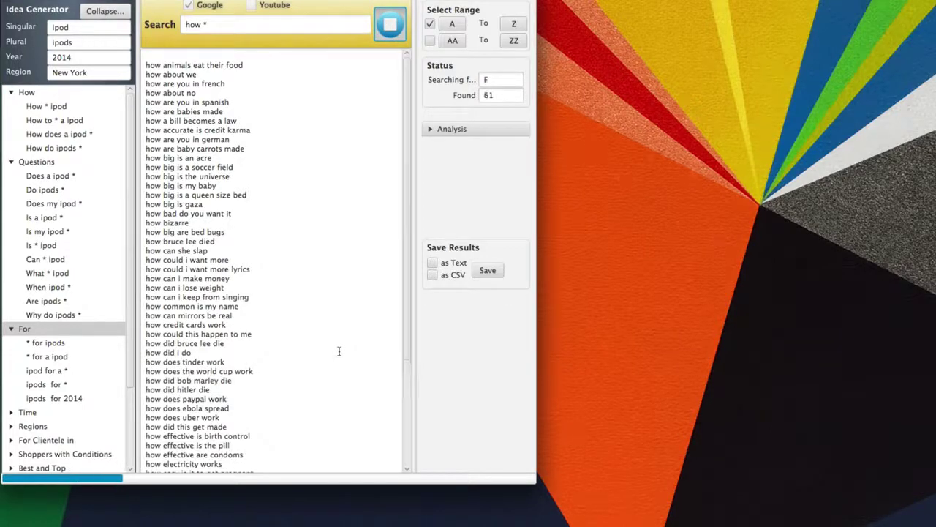
pyautogui.scroll(-2, 339, 353)
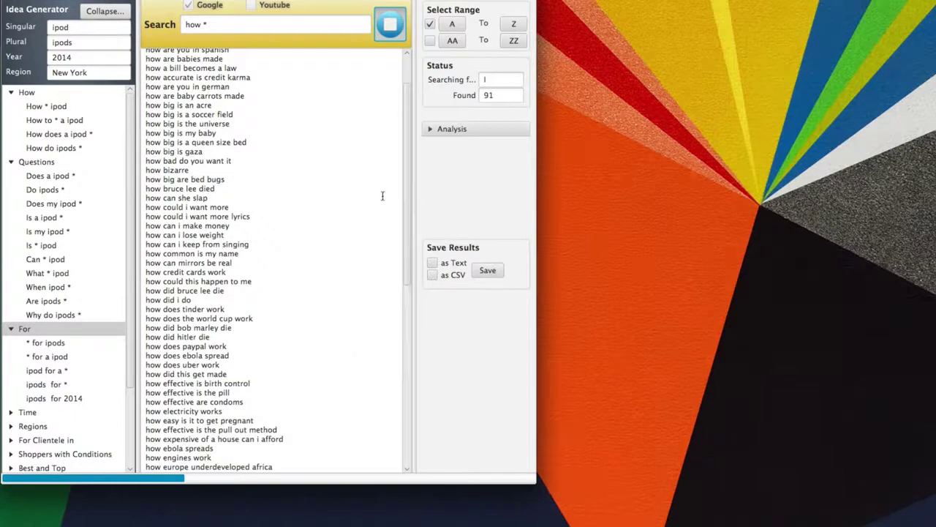
pyautogui.moveTo(404, 169)
pyautogui.mouseDown()
pyautogui.moveTo(402, 351)
pyautogui.moveTo(404, 152)
pyautogui.mouseUp()
pyautogui.click(393, 33)
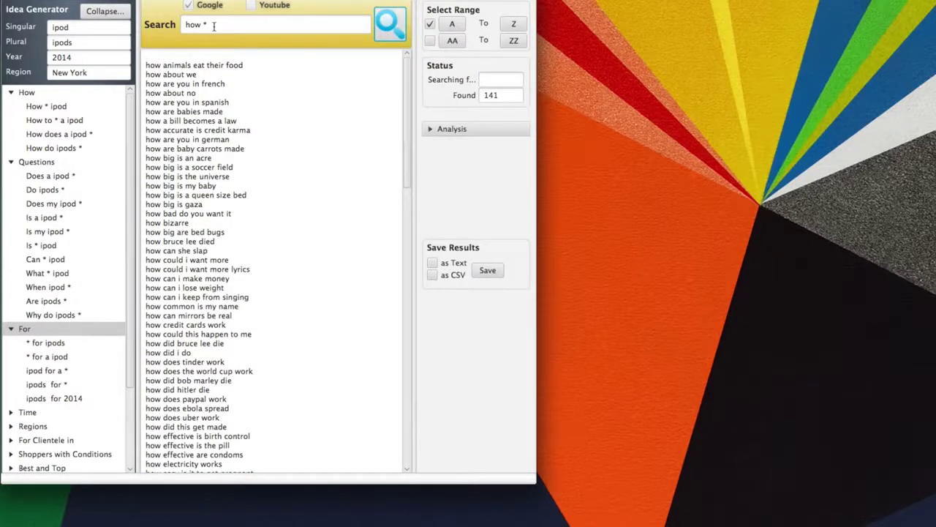
# - Clear all the listed phrases and run a new A to Z search for "how * ipod"
pyautogui.moveTo(185, 52); pyautogui.dragTo(310, 504)
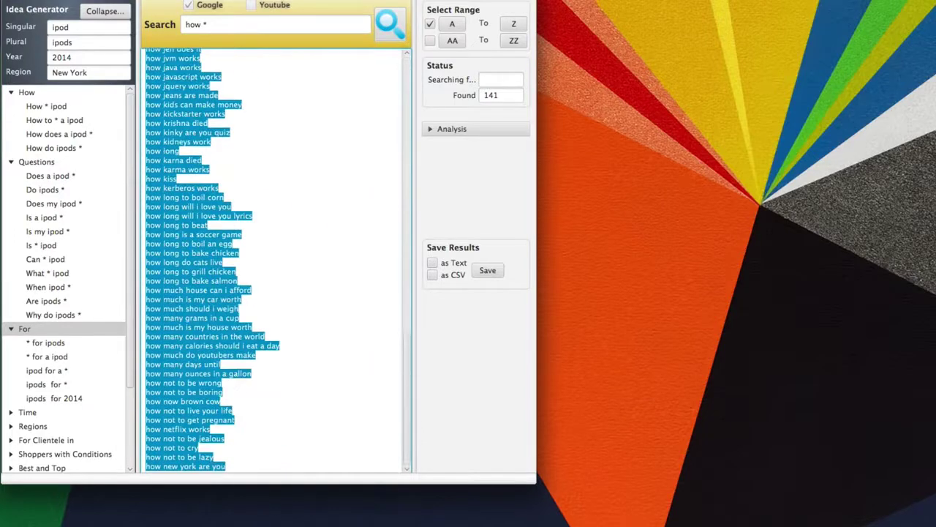
pyautogui.hotkey('ctrl', 'x')
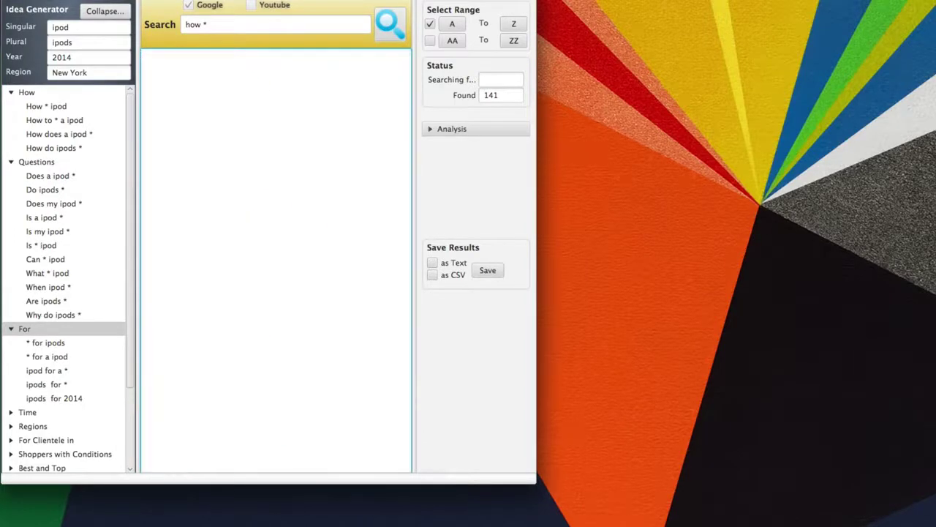
pyautogui.click(231, 28)
pyautogui.write('ipod')
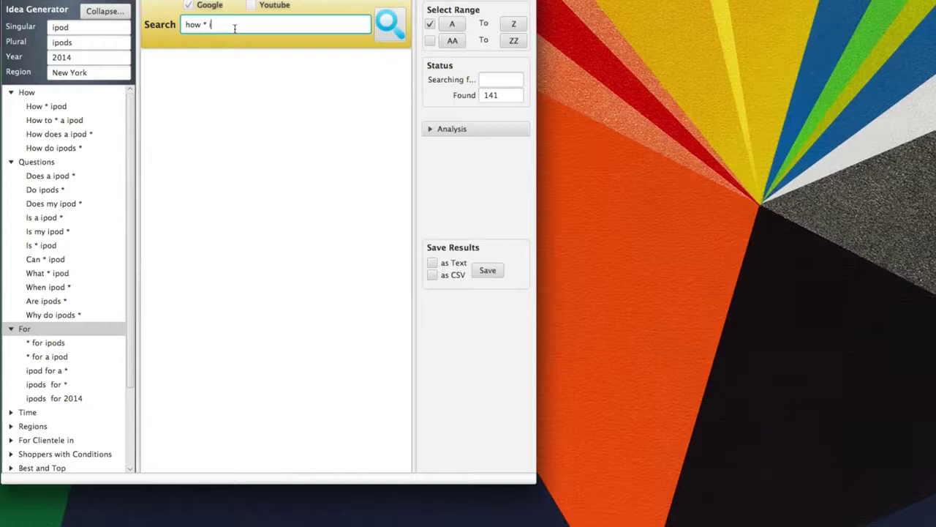
pyautogui.click(390, 24)
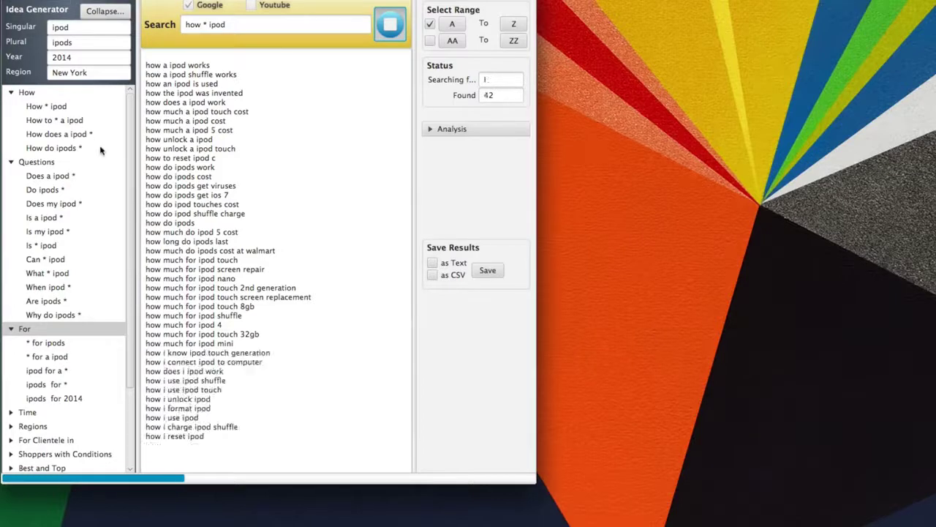
# - Examine the Idea Generator's singular, plural, year and region fields and try its How, Questions and For templates, ending on "* for a ipod"
pyautogui.click(74, 31)
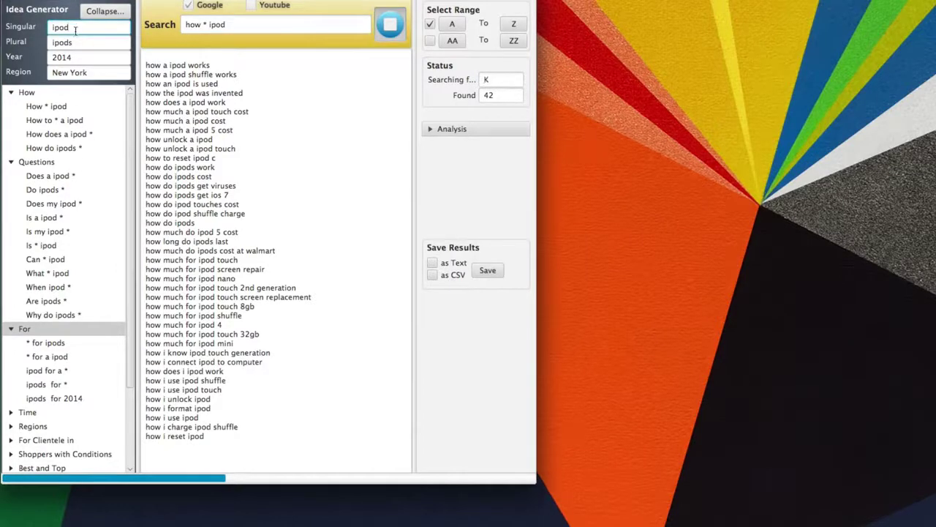
pyautogui.click(78, 42)
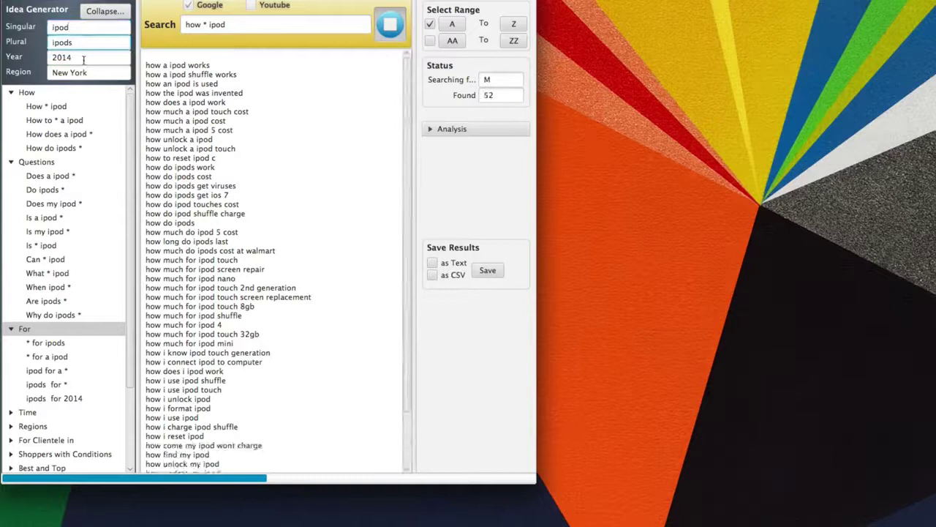
pyautogui.click(84, 59)
pyautogui.click(94, 71)
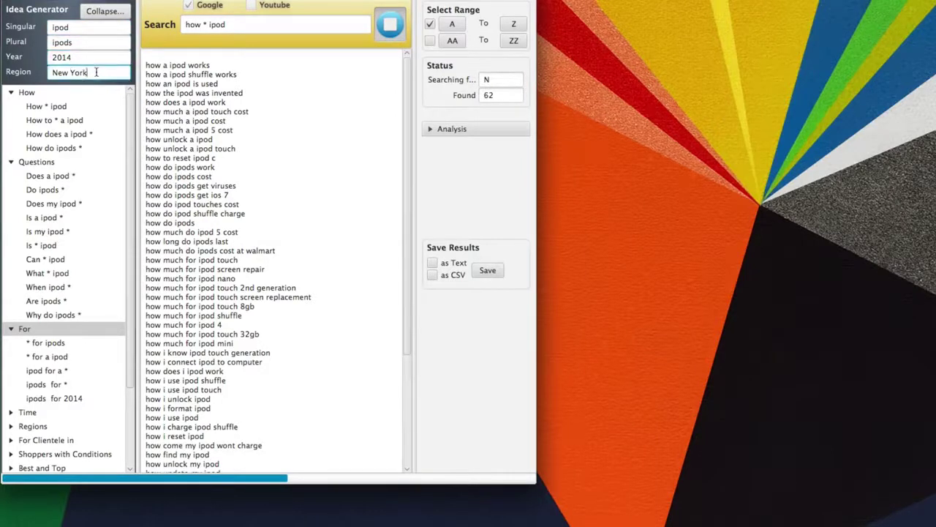
pyautogui.click(57, 106)
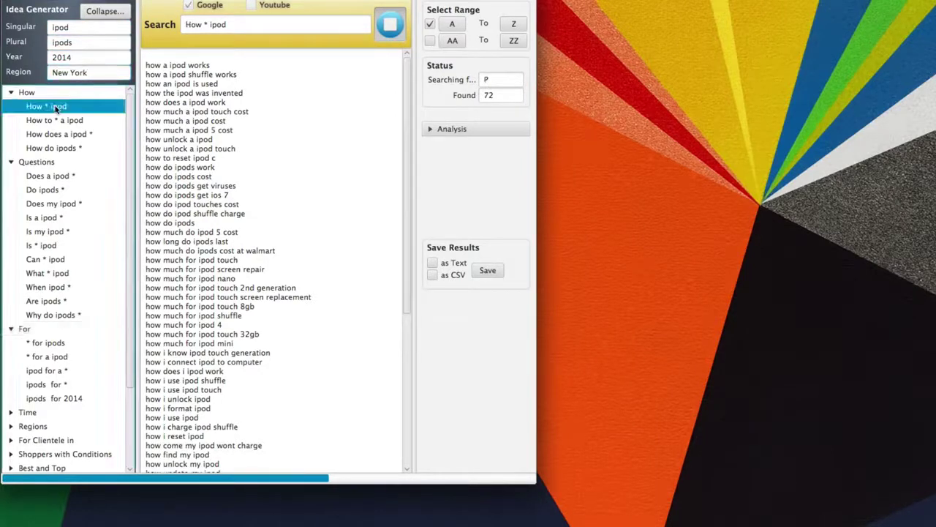
pyautogui.click(59, 121)
pyautogui.click(62, 134)
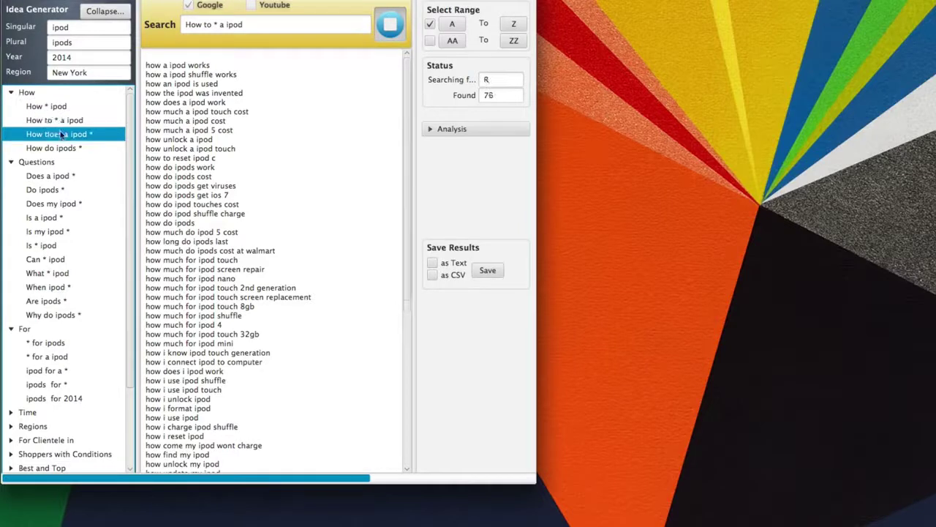
pyautogui.click(62, 148)
pyautogui.click(62, 190)
pyautogui.click(64, 205)
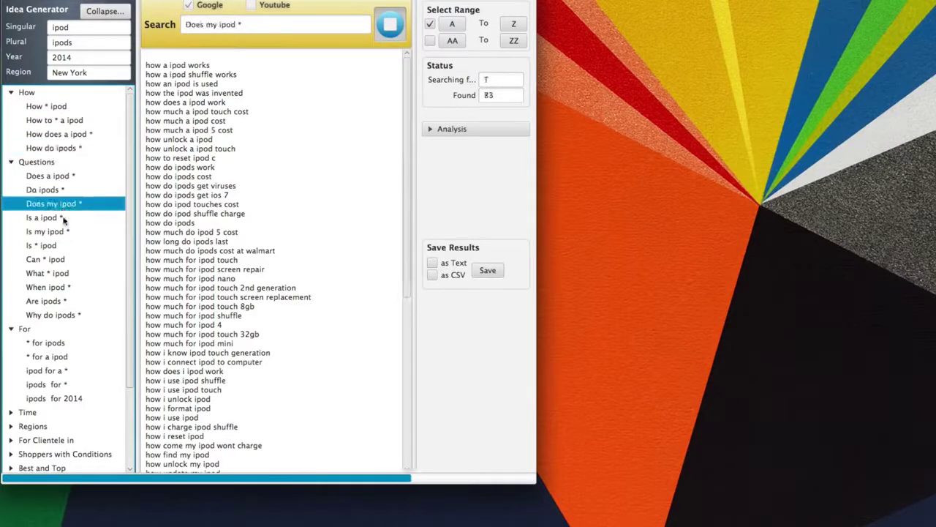
pyautogui.click(80, 343)
pyautogui.click(79, 356)
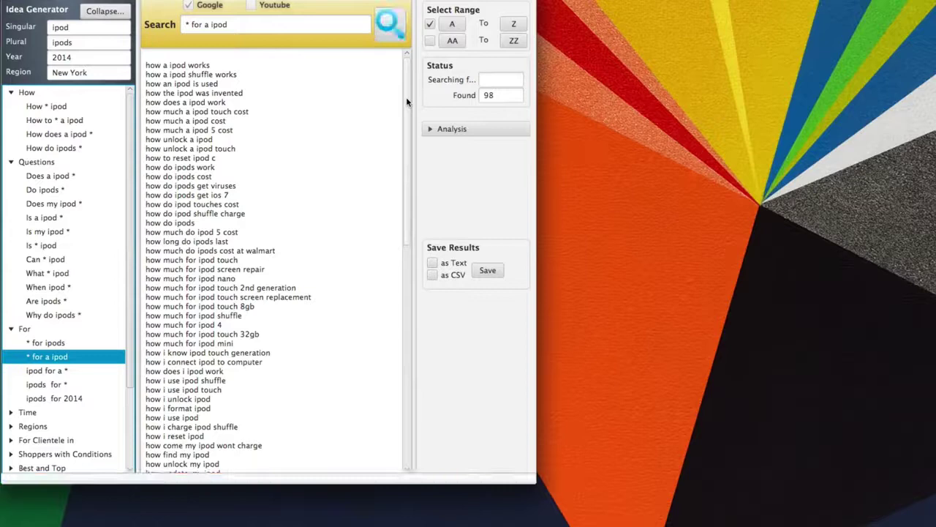
# - Select the phrase "how to reset an ipod" in the results and show its keyword analysis
pyautogui.moveTo(406, 99); pyautogui.dragTo(404, 197)
pyautogui.click(217, 322)
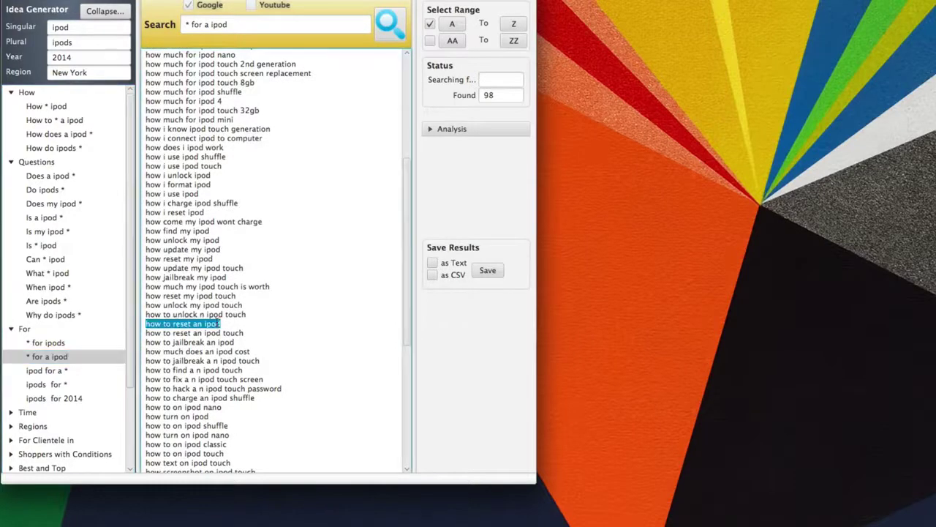
pyautogui.click(431, 264)
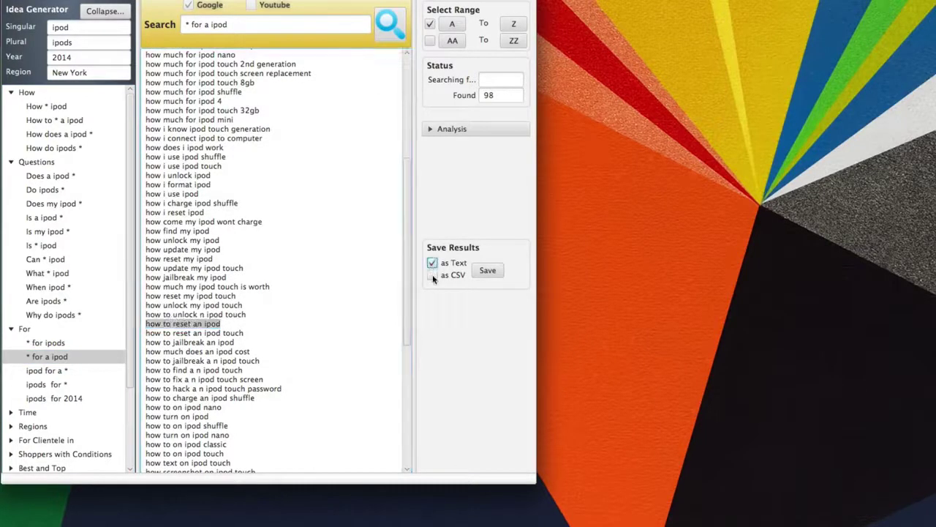
pyautogui.click(433, 274)
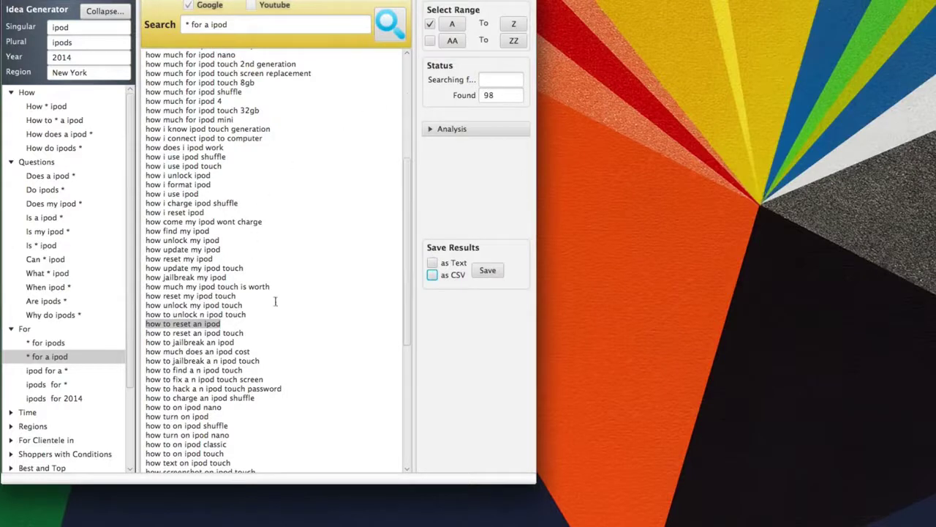
pyautogui.click(205, 323)
pyautogui.click(431, 129)
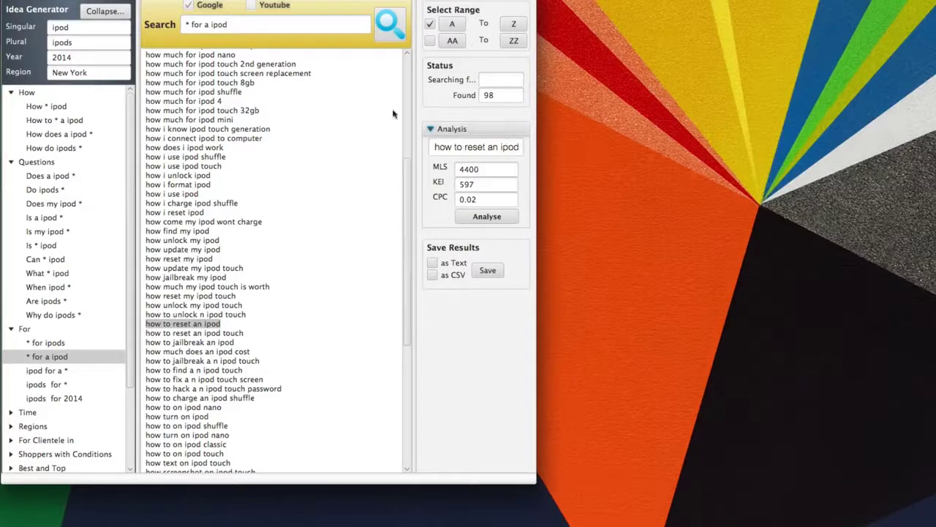
# - Find "how to reset an ipod" in the results again and examine its MLS and KEI analysis values
pyautogui.scroll(5, 399, 209)
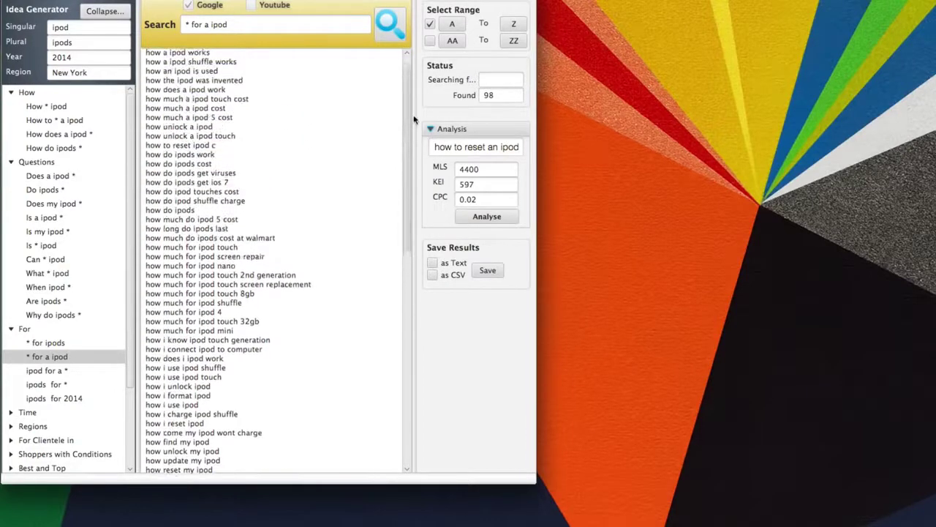
pyautogui.scroll(-5, 395, 209)
pyautogui.click(212, 331)
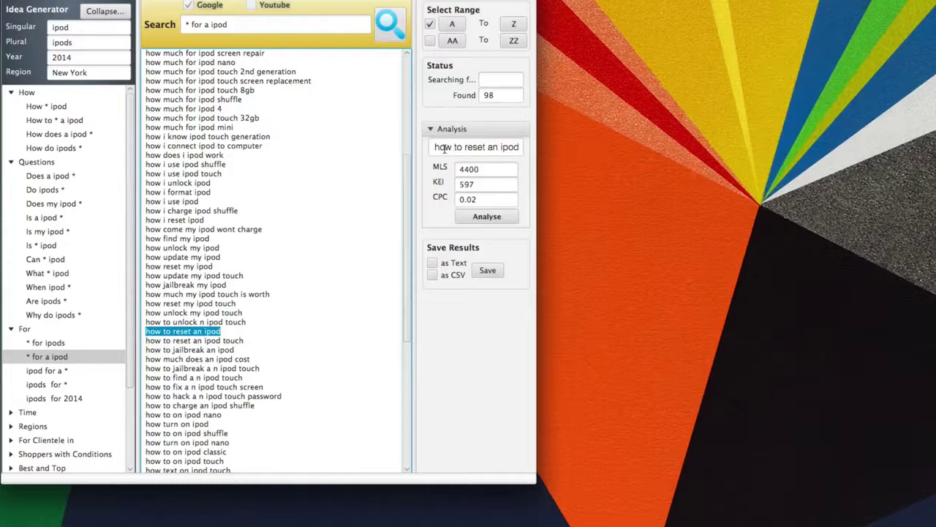
pyautogui.doubleClick(483, 168)
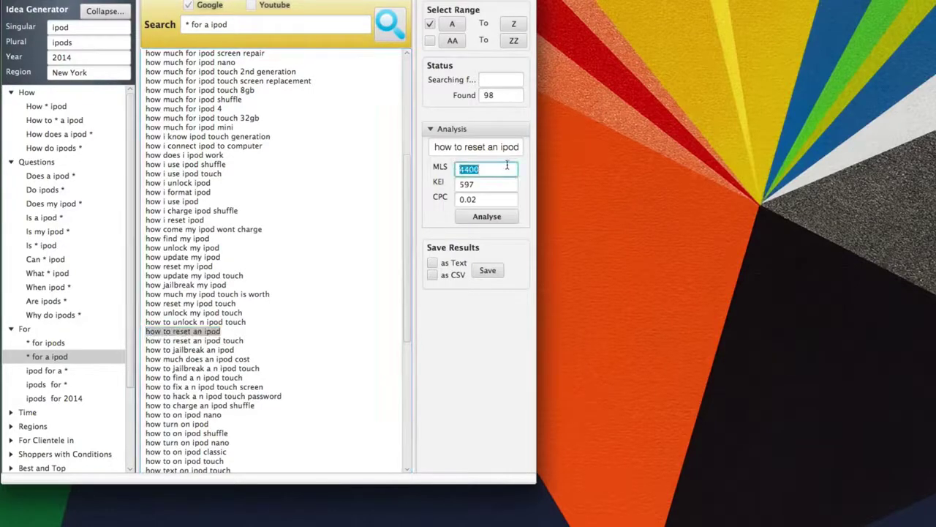
pyautogui.doubleClick(469, 184)
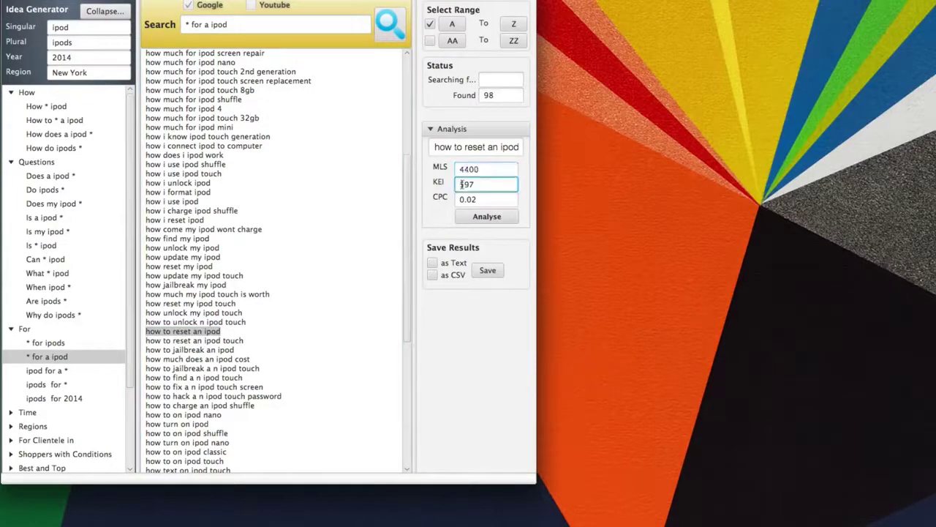
pyautogui.click(427, 180)
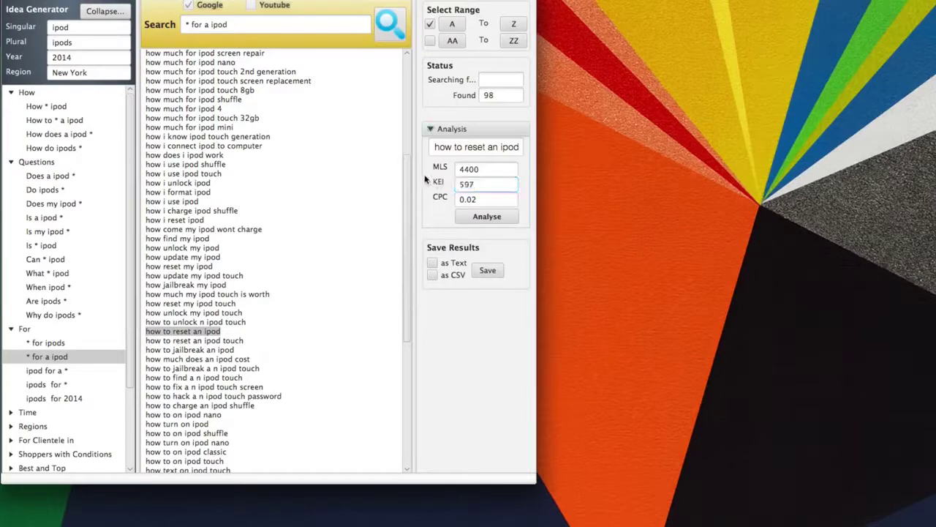